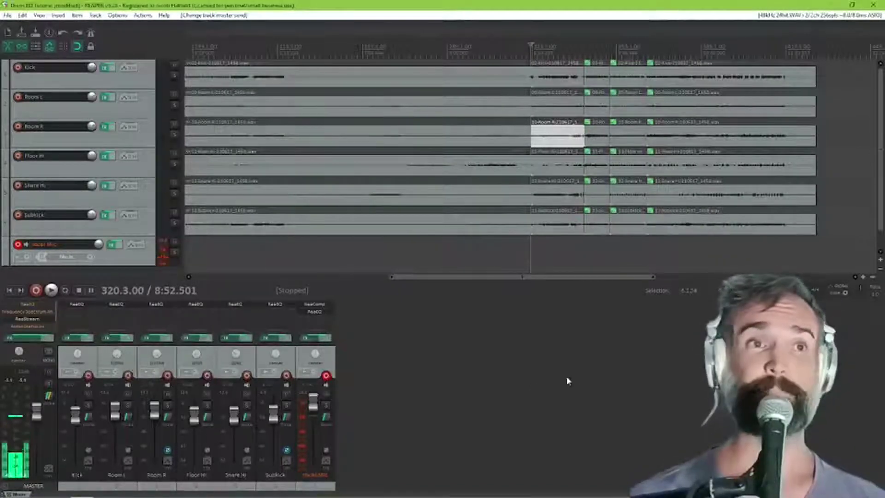
# Play the drum session and nudge the Kick fader to adjust its level.
pyautogui.press('space')
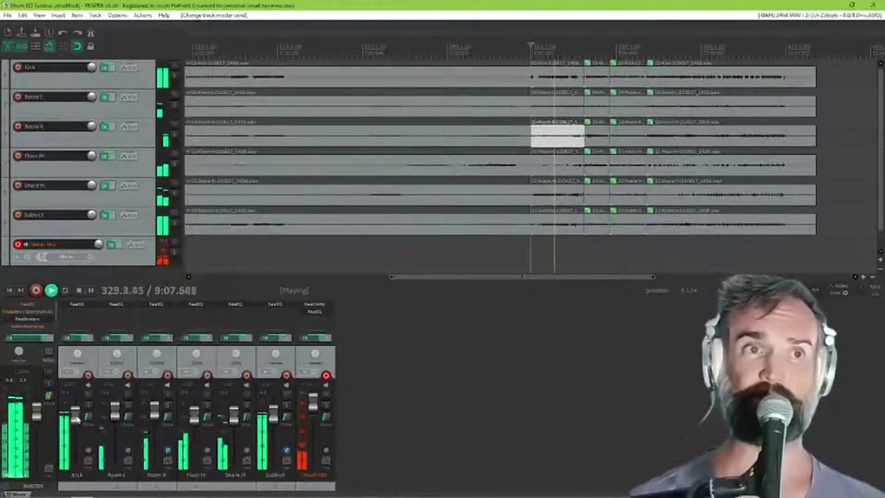
pyautogui.moveTo(74, 416); pyautogui.dragTo(75, 418)
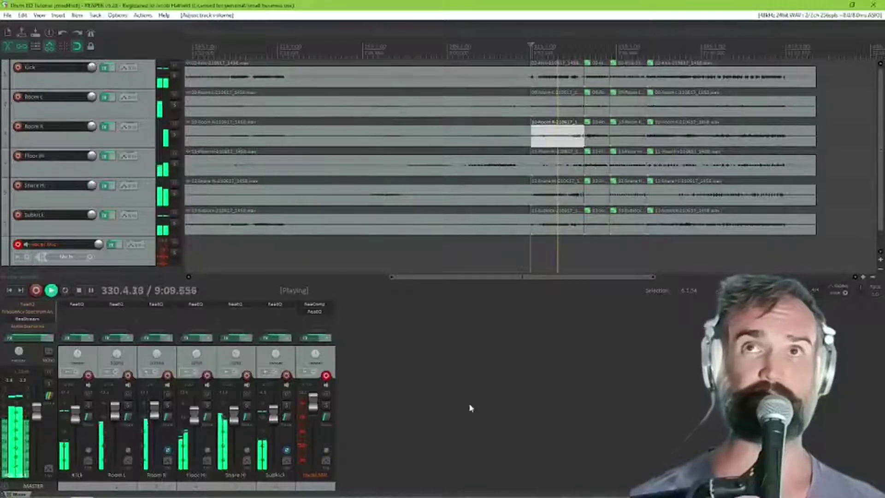
# Stop playback and add a new track named 'Drum Bus' at the end of the list.
pyautogui.press('space')
pyautogui.doubleClick(357, 366)
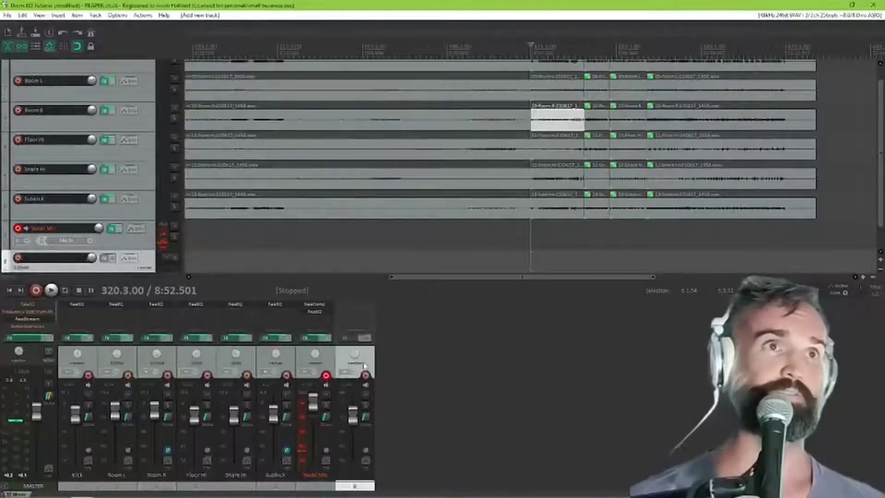
pyautogui.doubleClick(38, 258)
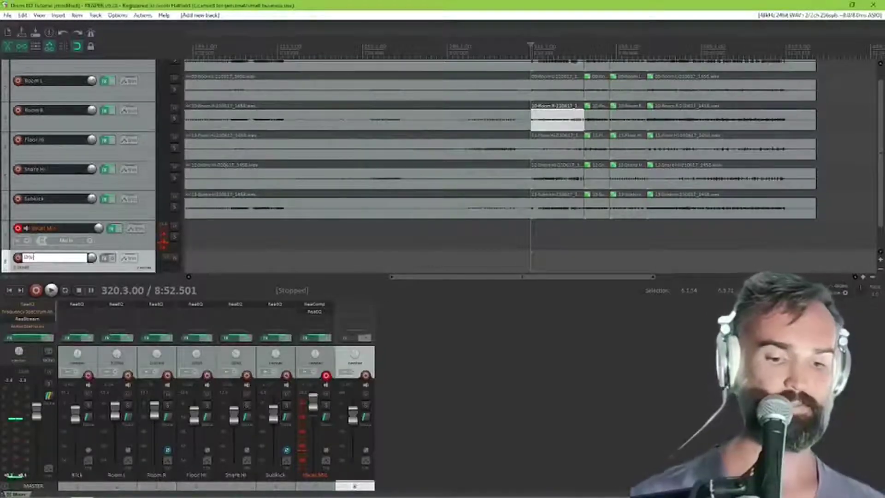
pyautogui.write('Drum Bus')
pyautogui.press('Return')
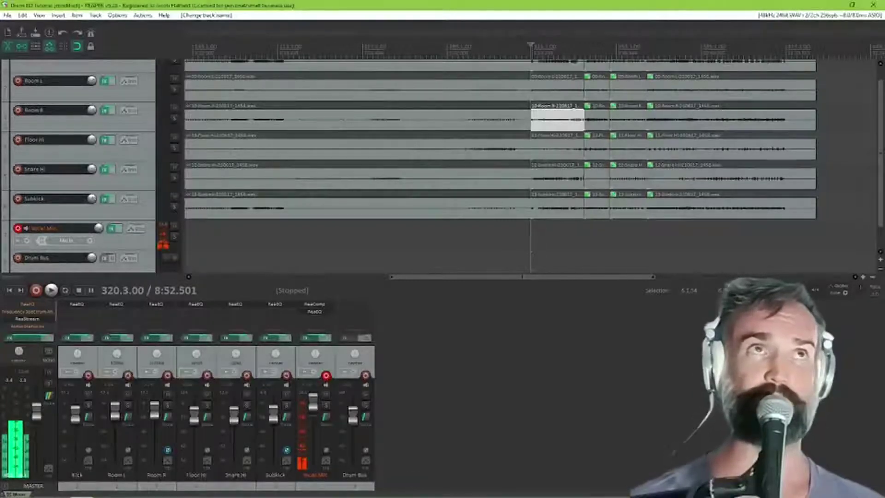
pyautogui.click(39, 15)
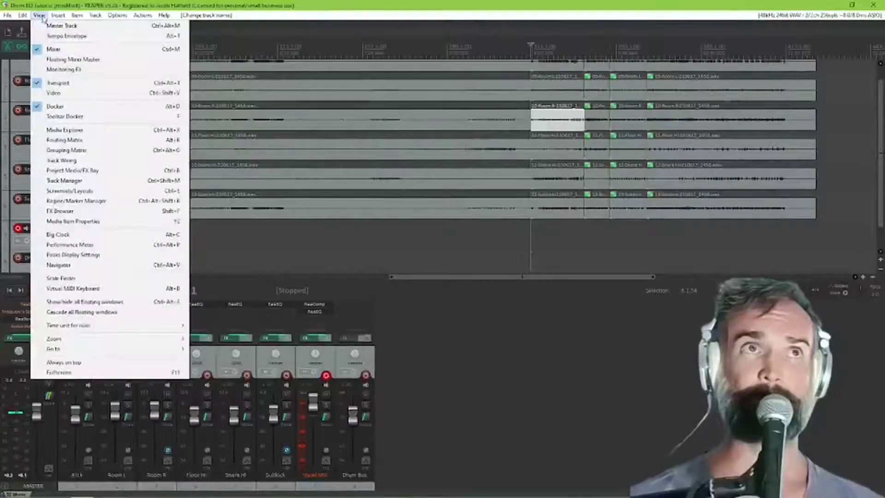
# Show the Routing Matrix, enlarge its panel, and send Kick to Drum Bus.
pyautogui.click(93, 142)
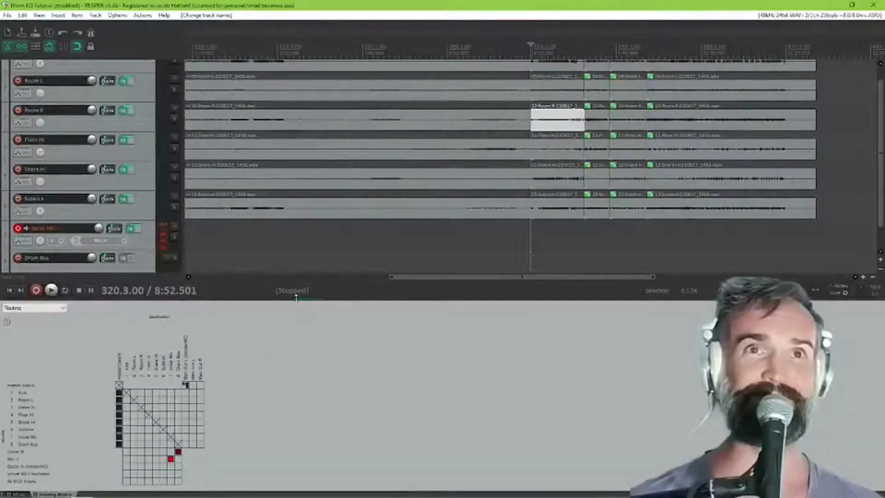
pyautogui.moveTo(296, 297); pyautogui.dragTo(293, 182)
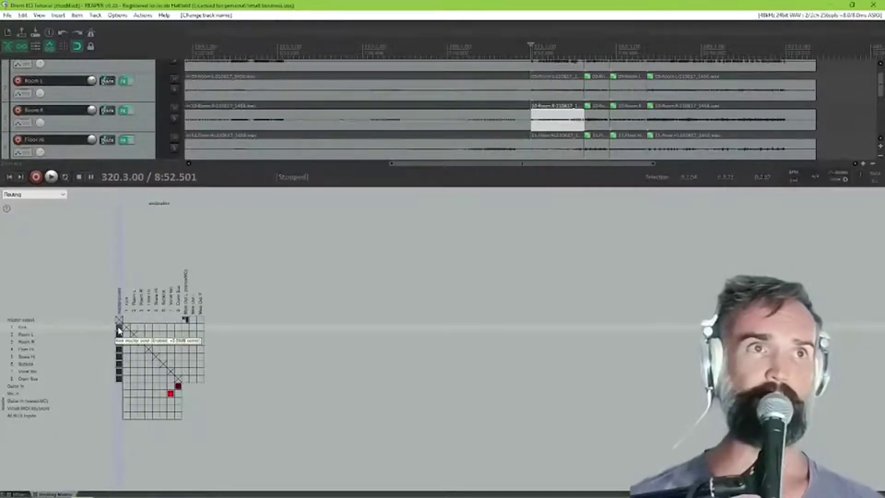
pyautogui.moveTo(119, 333); pyautogui.dragTo(118, 369)
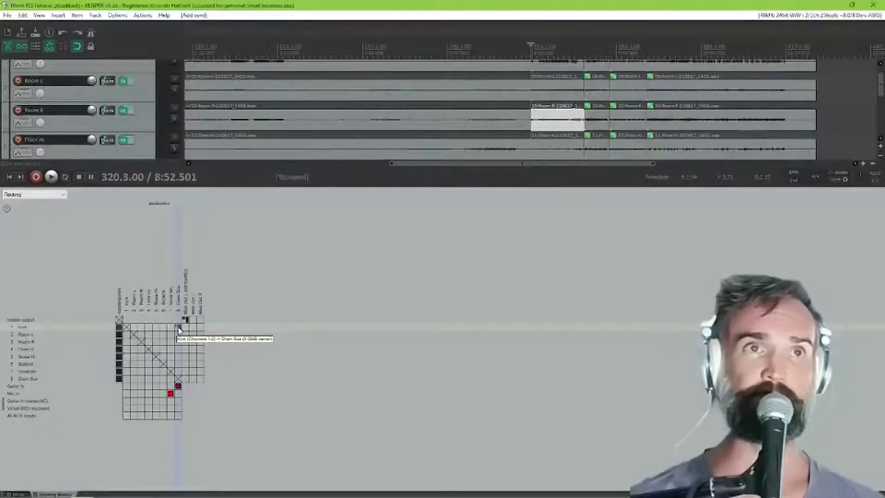
# Send Room L, Snare Hi, the bottom kick and another drum track to Drum Bus.
pyautogui.click(179, 334)
pyautogui.click(178, 349)
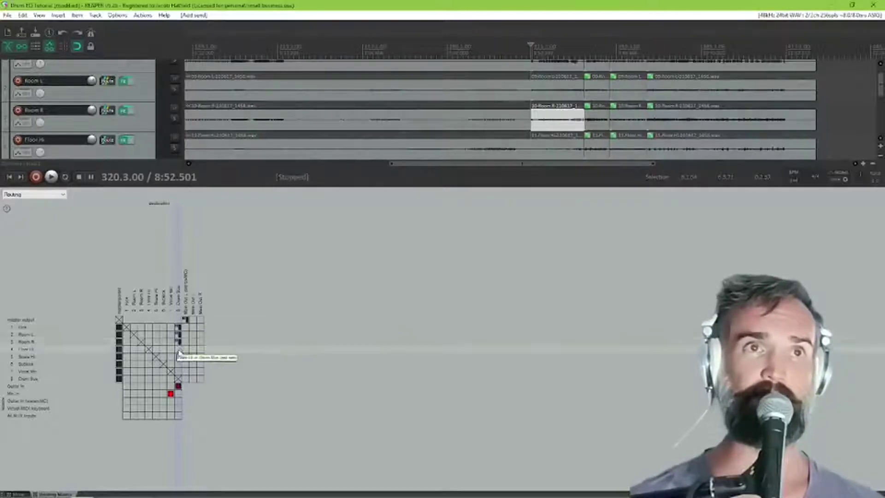
pyautogui.click(180, 357)
pyautogui.click(179, 365)
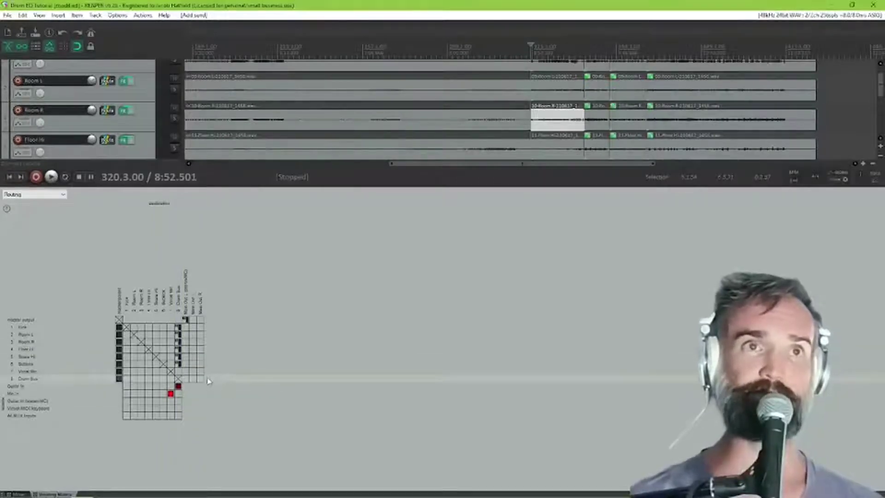
# Disable direct master sends for Kick, the room tracks and the remaining drums.
pyautogui.click(121, 330)
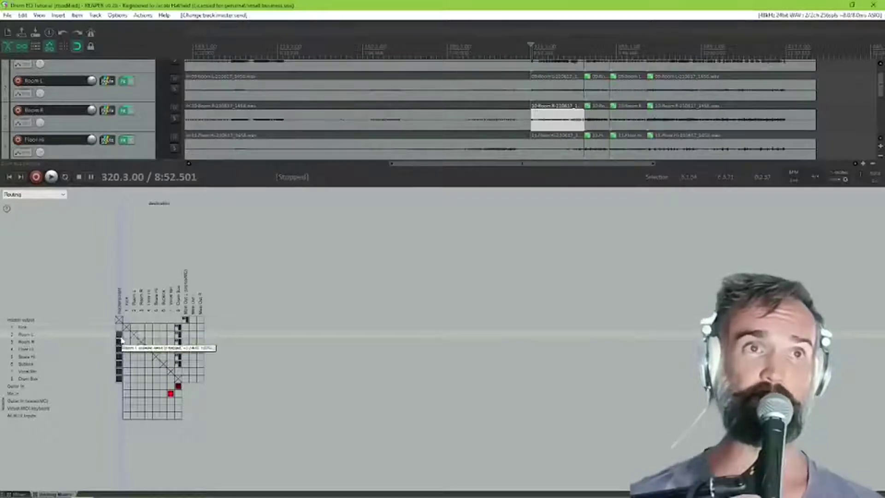
pyautogui.click(120, 345)
pyautogui.click(119, 357)
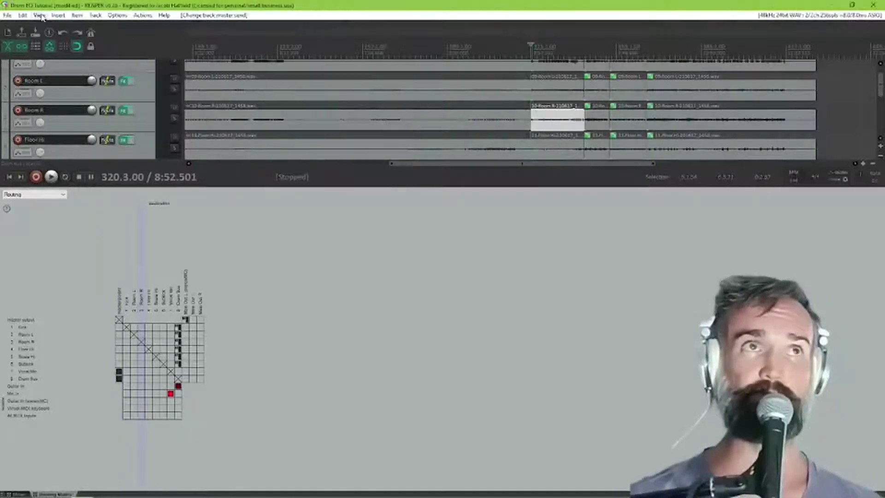
pyautogui.click(39, 16)
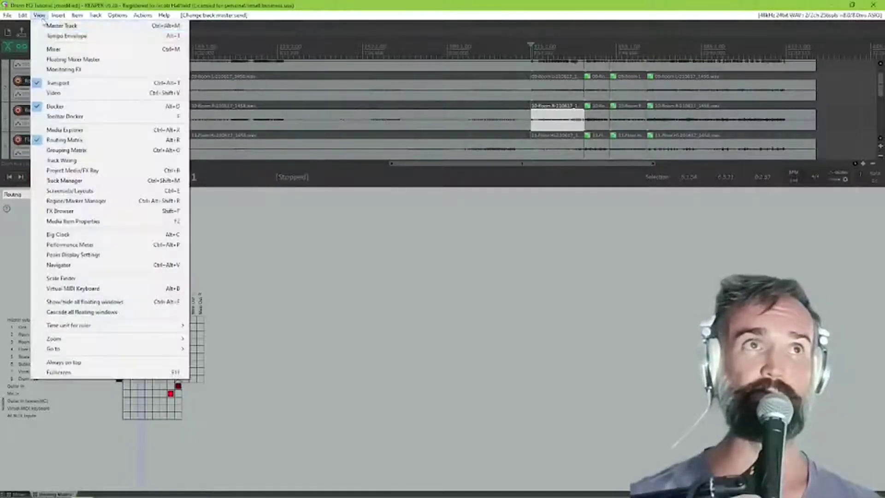
# Return to the mixer, play the project, and mute then unmute the Drum Bus.
pyautogui.click(96, 141)
pyautogui.press('space')
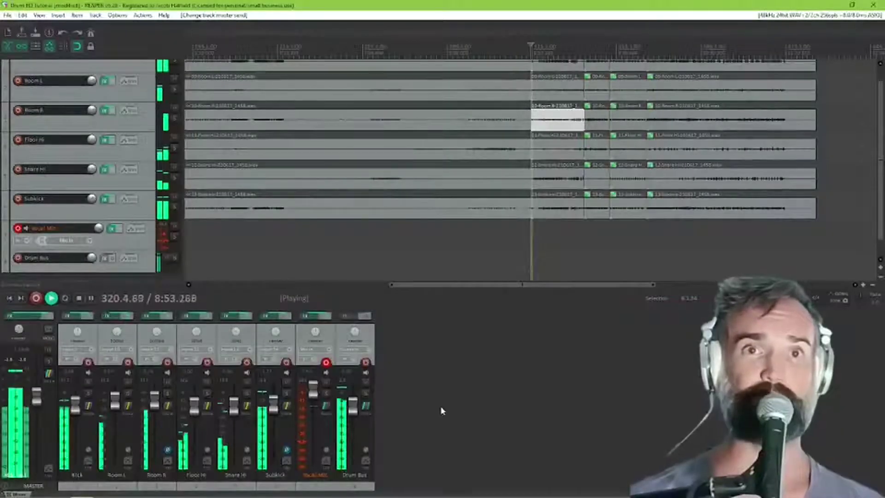
pyautogui.click(366, 384)
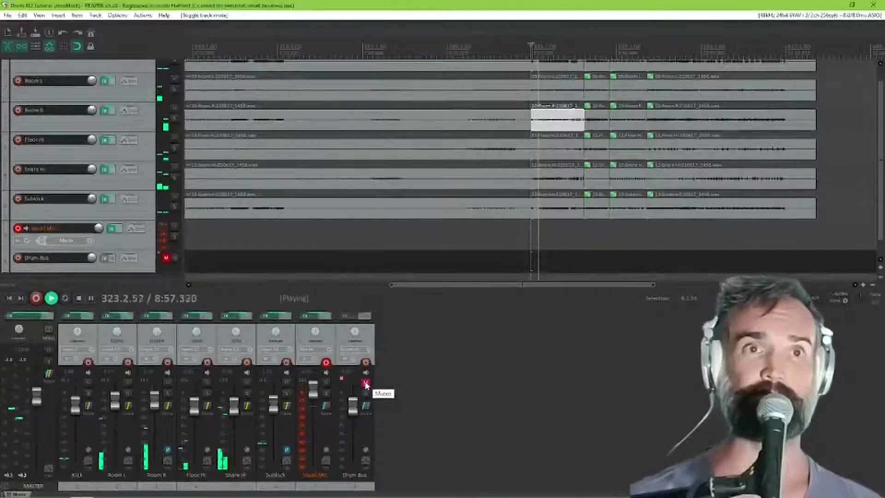
pyautogui.click(366, 384)
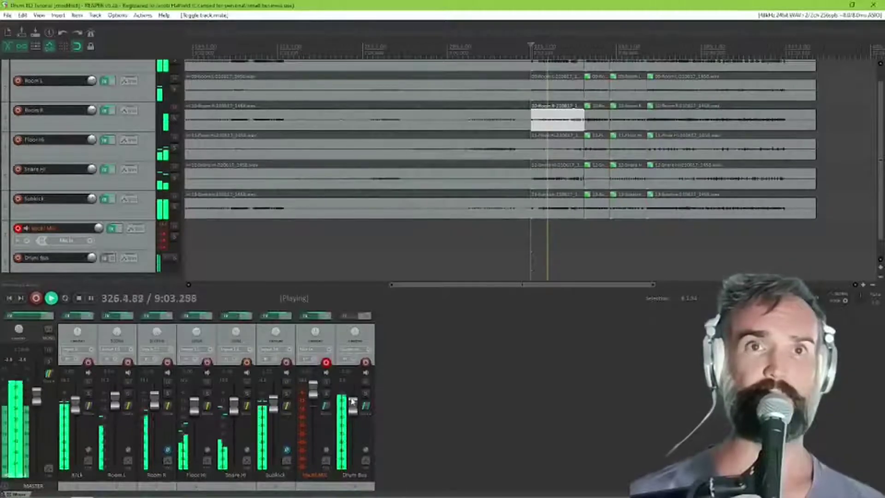
# Lower the Drum Bus and raise the Floor Hi, Kick, Snare Hi and Subkick faders.
pyautogui.moveTo(354, 408)
pyautogui.moveTo(354, 413)
pyautogui.mouseDown()
pyautogui.moveTo(354, 426)
pyautogui.moveTo(355, 415)
pyautogui.mouseUp()
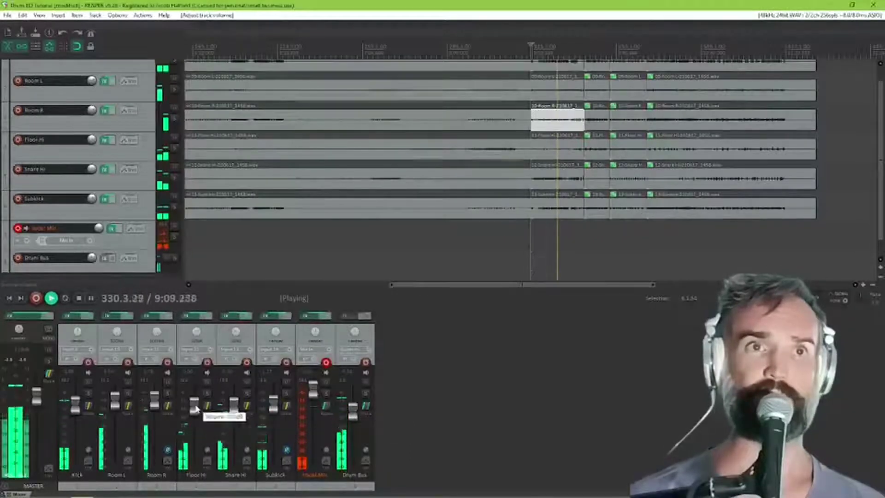
pyautogui.moveTo(195, 404); pyautogui.dragTo(196, 398)
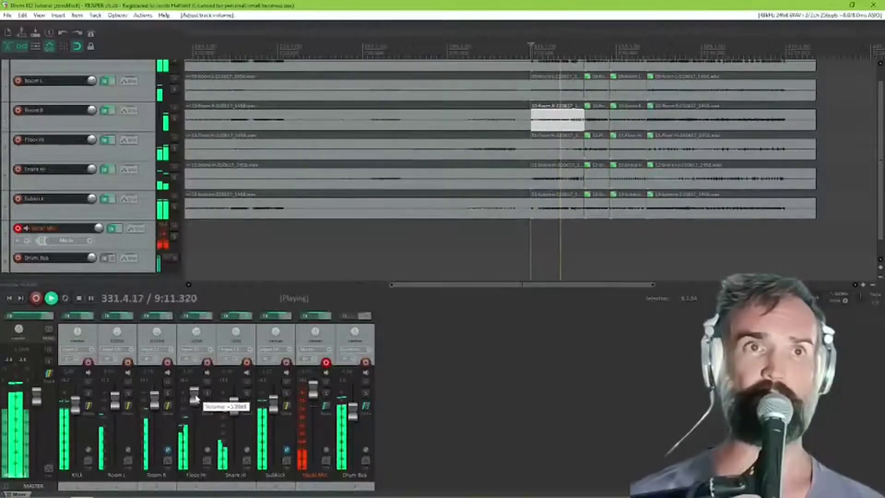
pyautogui.moveTo(75, 402); pyautogui.dragTo(76, 393)
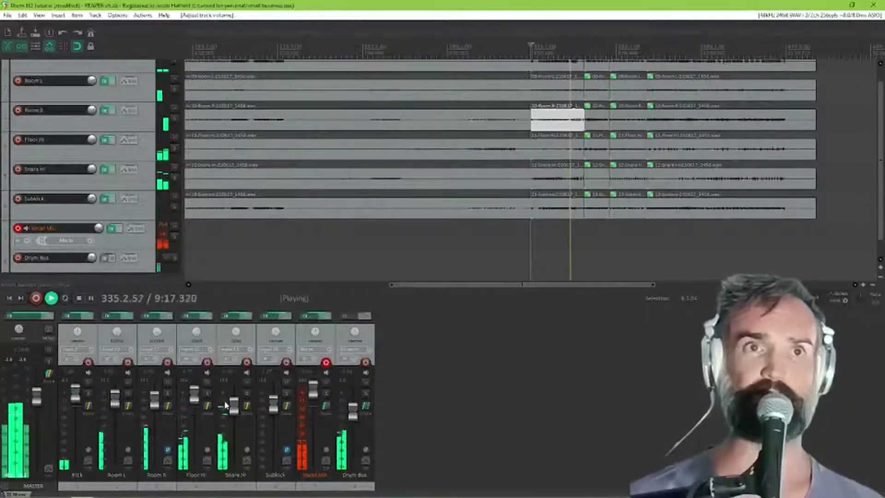
pyautogui.moveTo(234, 408); pyautogui.dragTo(234, 402)
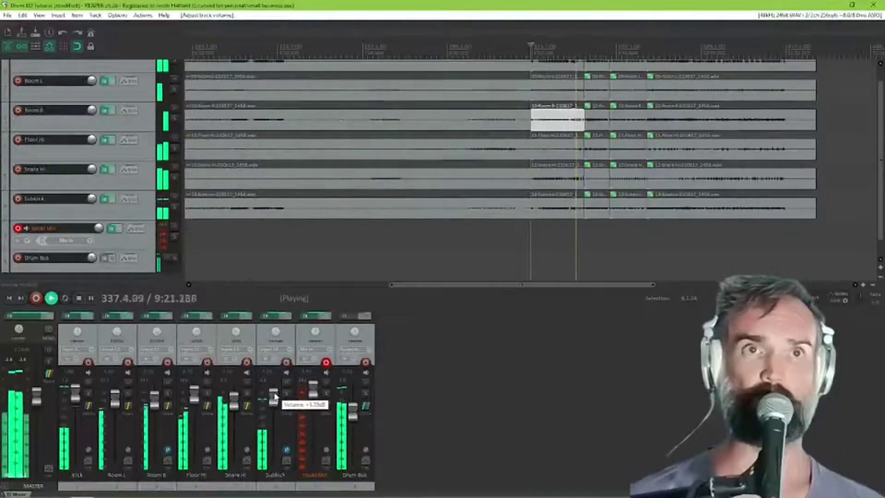
pyautogui.moveTo(274, 401); pyautogui.dragTo(274, 394)
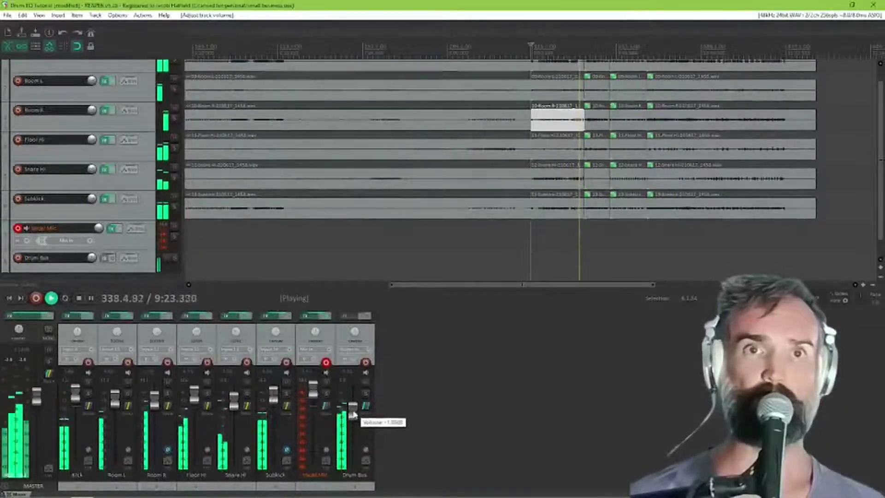
# Fine-tune Drum Bus, lower Subkick and Kick, then add a new track at the end.
pyautogui.moveTo(353, 409); pyautogui.dragTo(352, 412)
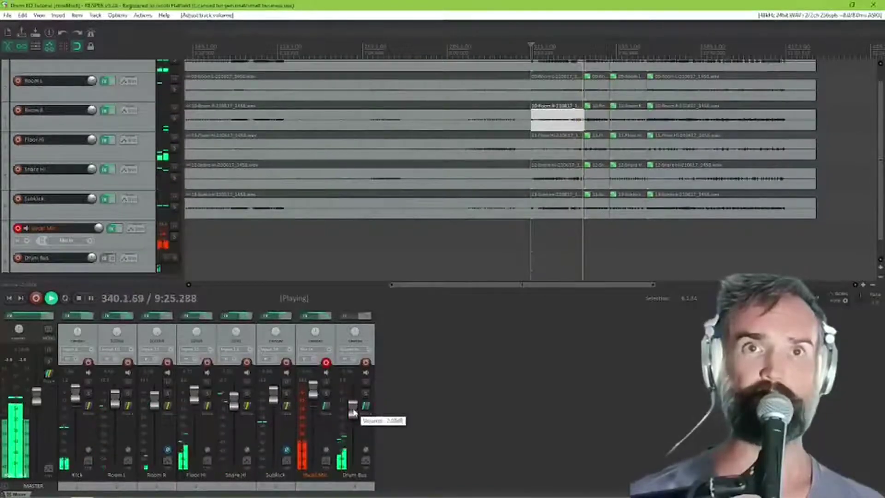
pyautogui.moveTo(352, 412); pyautogui.dragTo(353, 413)
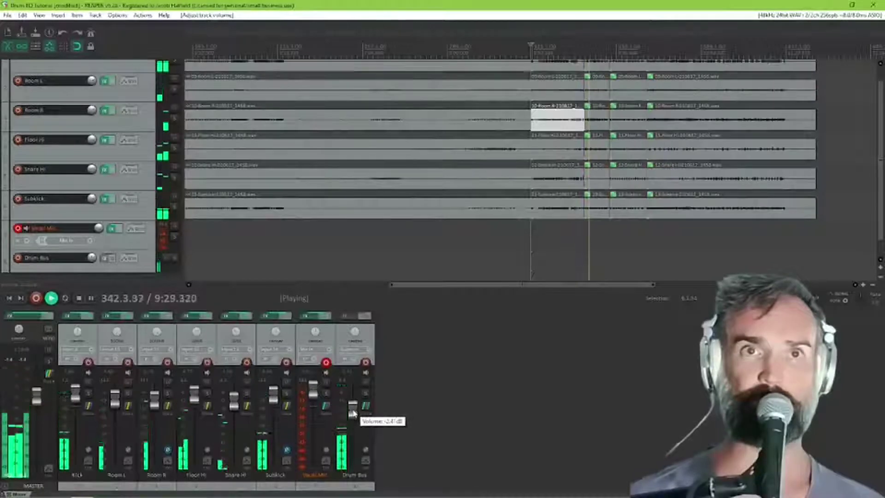
pyautogui.moveTo(283, 392); pyautogui.dragTo(275, 437)
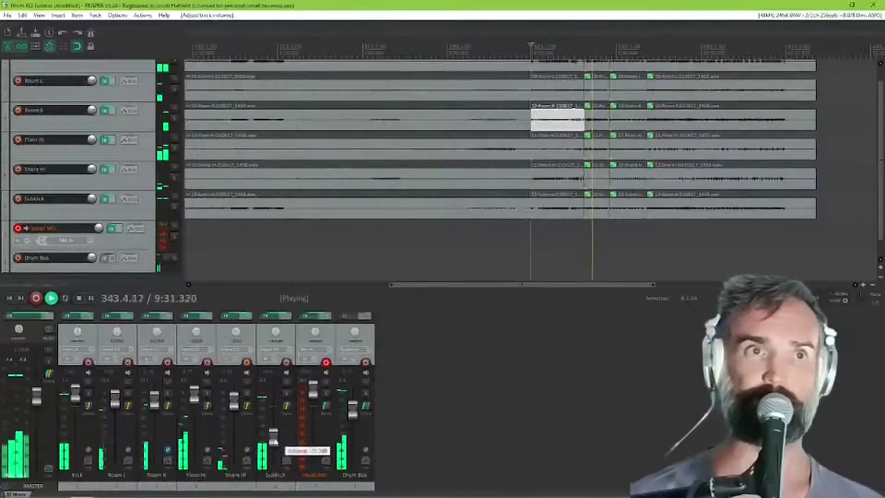
pyautogui.moveTo(115, 399)
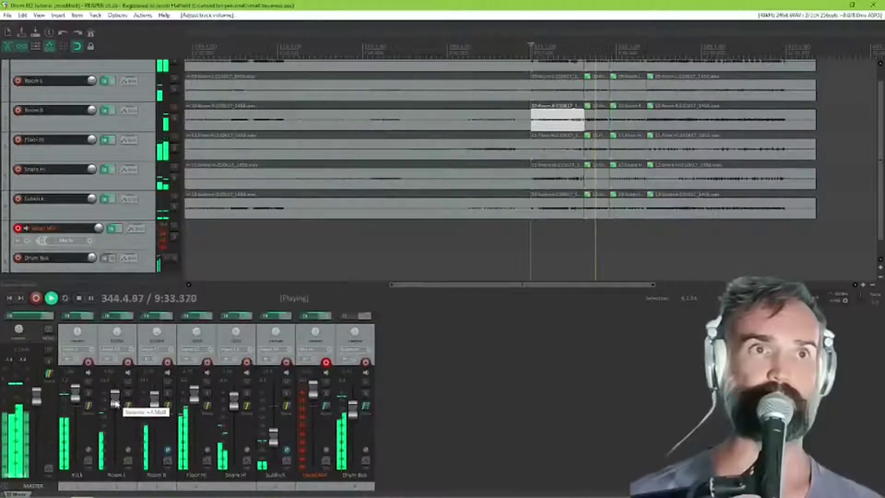
pyautogui.moveTo(78, 403); pyautogui.dragTo(79, 410)
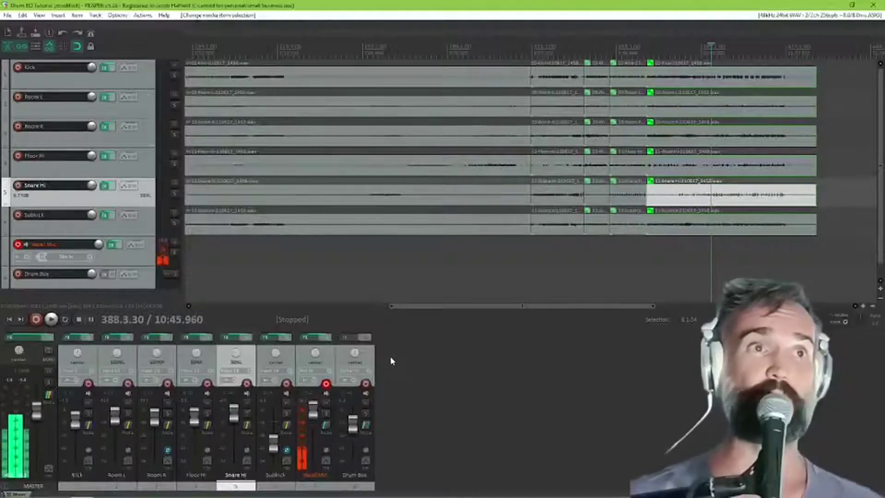
pyautogui.doubleClick(401, 386)
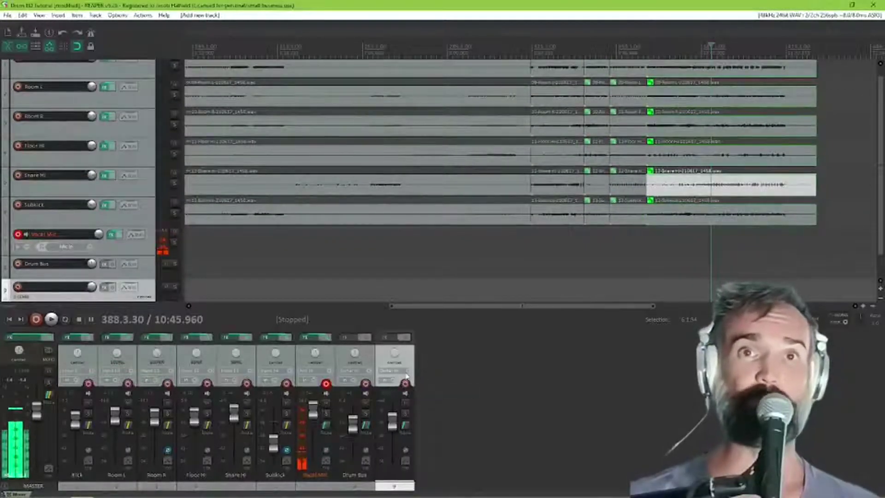
# Rename the track below Drum Bus to 'Tom Mic' and enlarge the mixer.
pyautogui.doubleClick(51, 287)
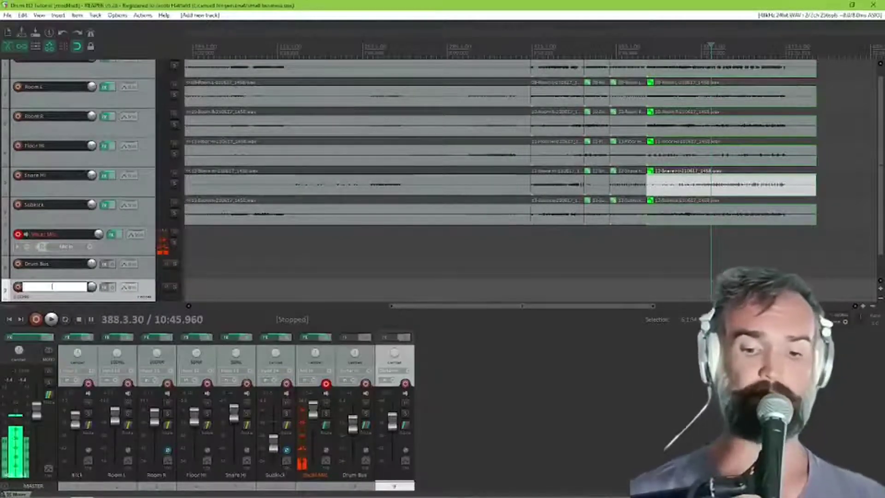
pyautogui.write('Tom Mic')
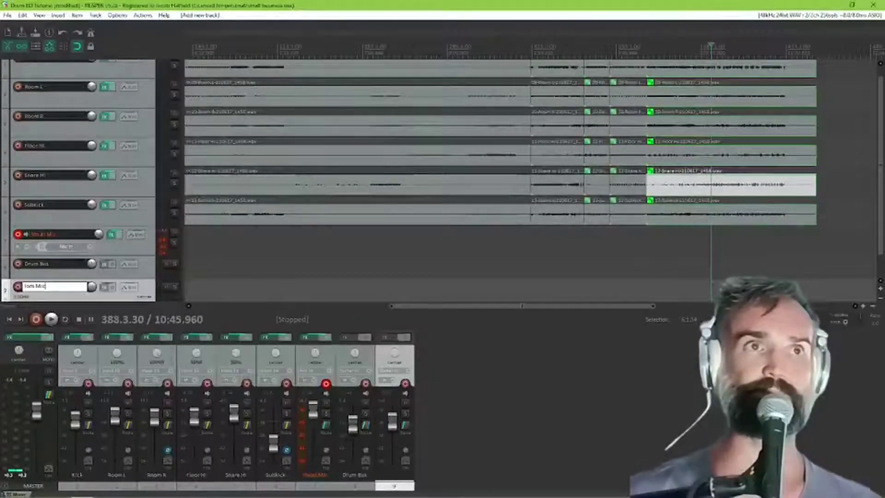
pyautogui.press('Return')
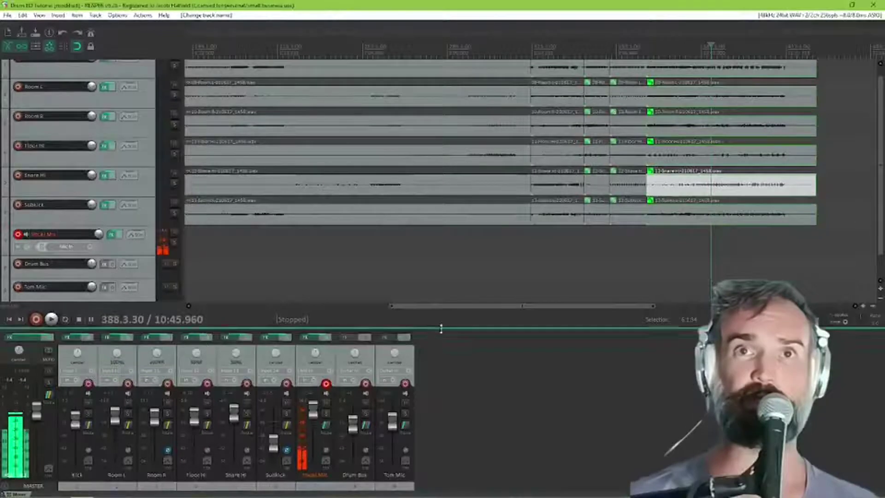
pyautogui.moveTo(443, 327); pyautogui.dragTo(436, 221)
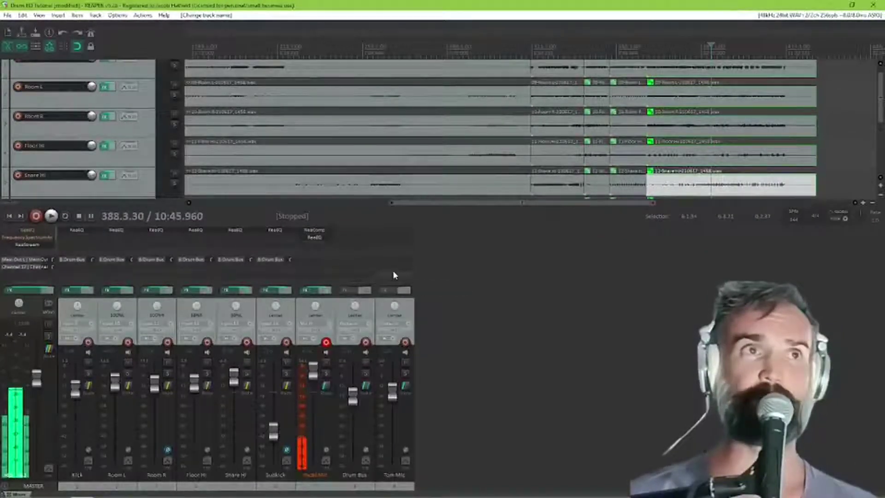
# Add a send from Tom Mic to Drum Bus in Tom Mic's routing window.
pyautogui.click(392, 274)
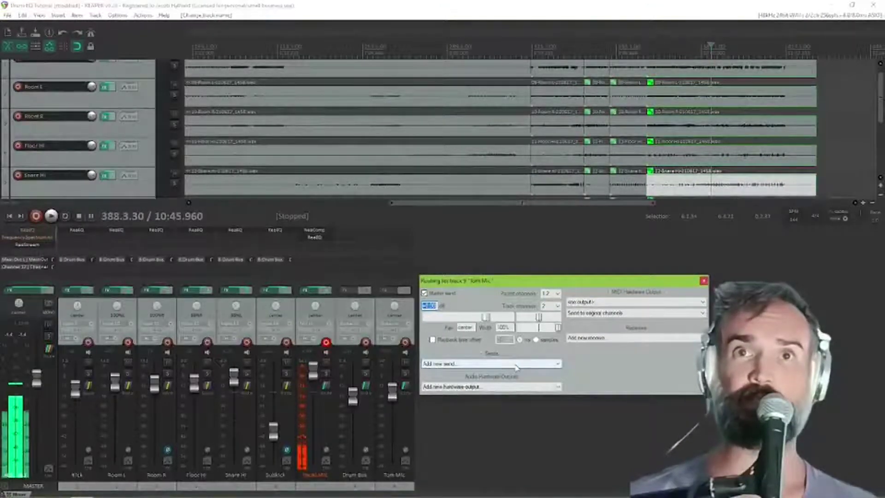
pyautogui.click(558, 365)
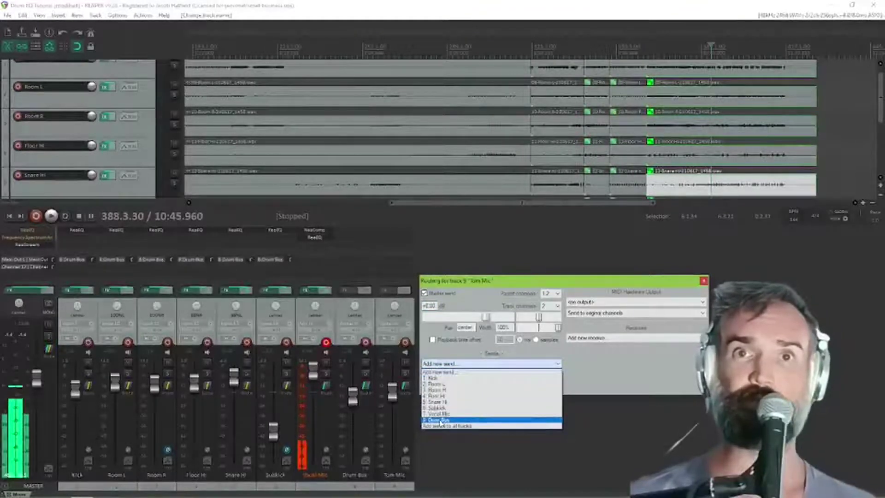
pyautogui.click(439, 421)
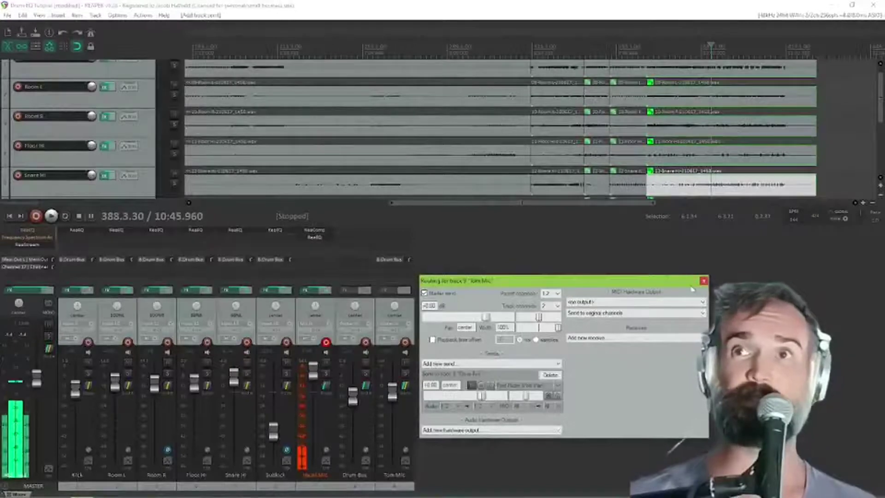
pyautogui.click(704, 281)
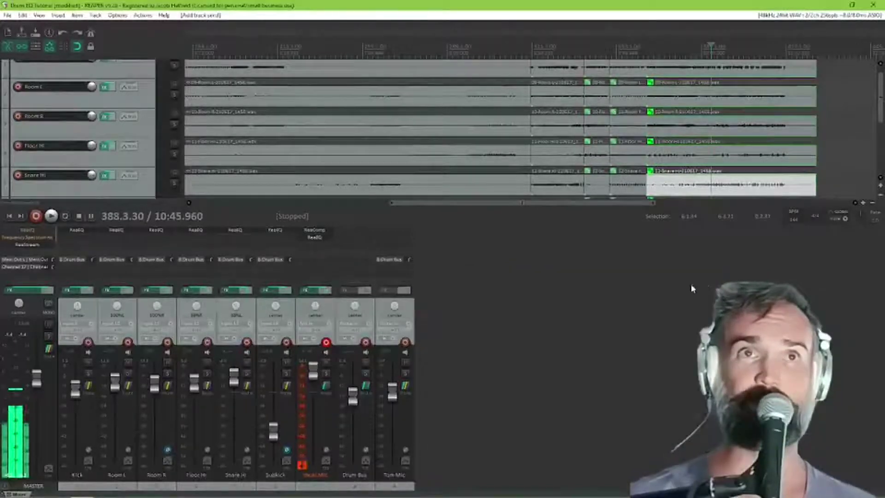
pyautogui.click(72, 262)
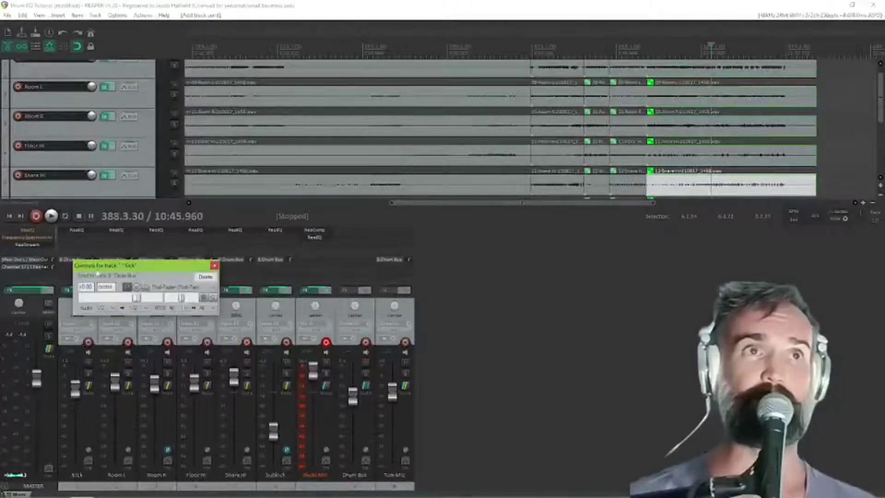
pyautogui.click(213, 266)
pyautogui.click(71, 273)
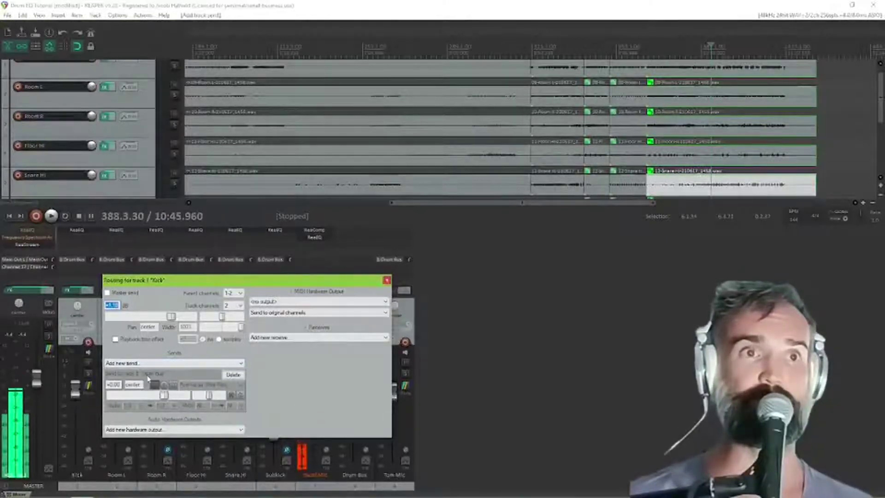
pyautogui.click(387, 280)
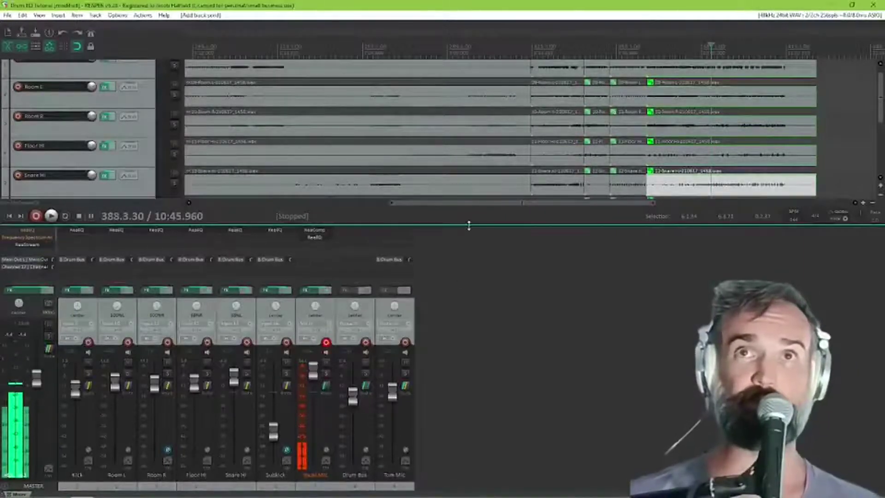
pyautogui.moveTo(468, 225); pyautogui.dragTo(473, 315)
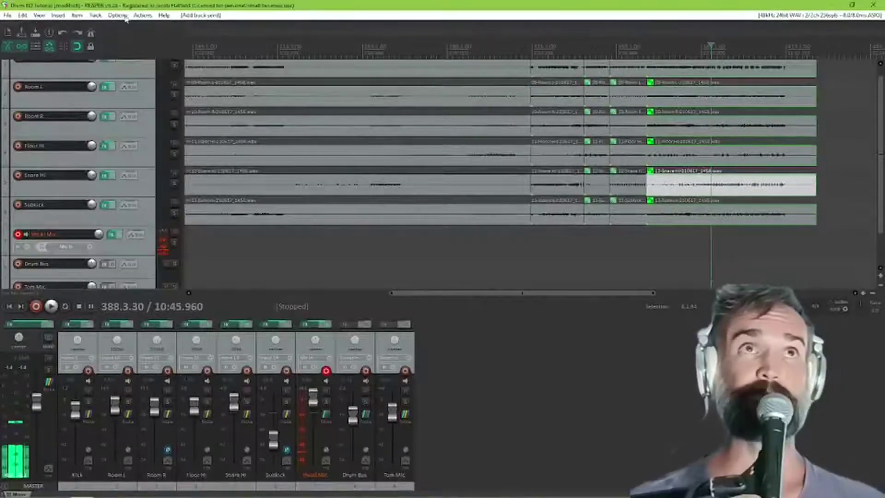
# Browse the Help and View menus without choosing anything, then enlarge the mixer to show sends.
pyautogui.click(164, 15)
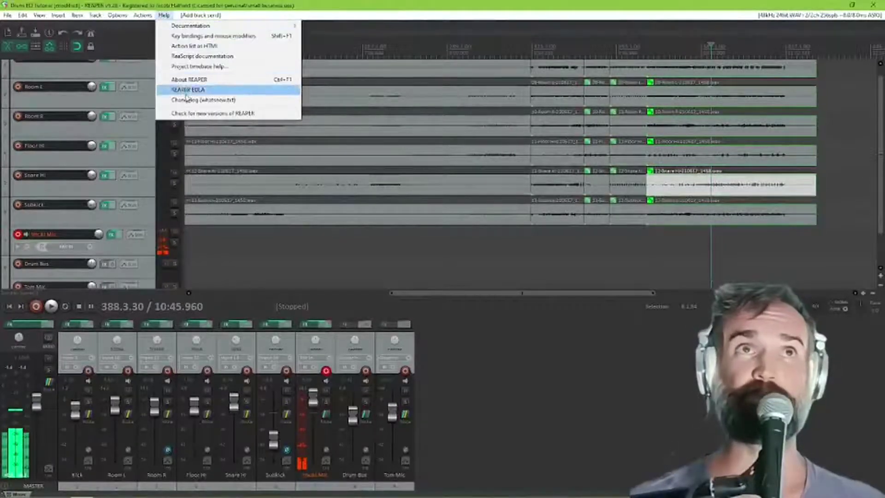
pyautogui.click(115, 5)
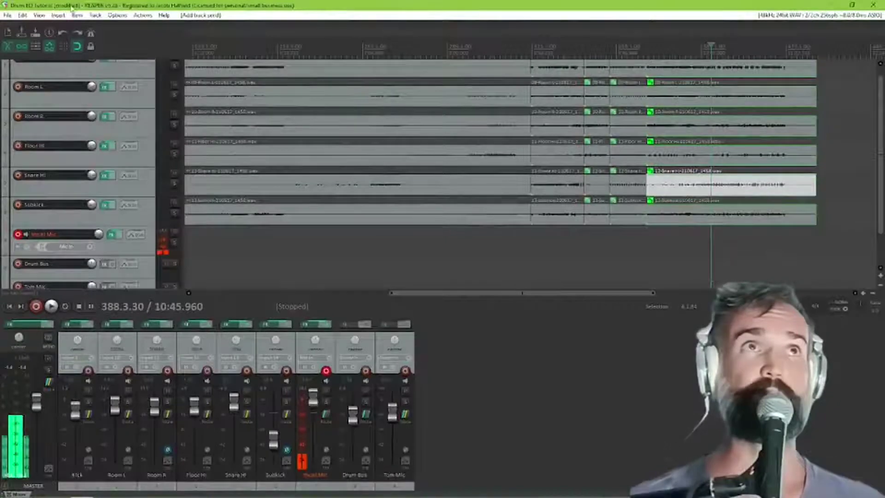
pyautogui.click(39, 16)
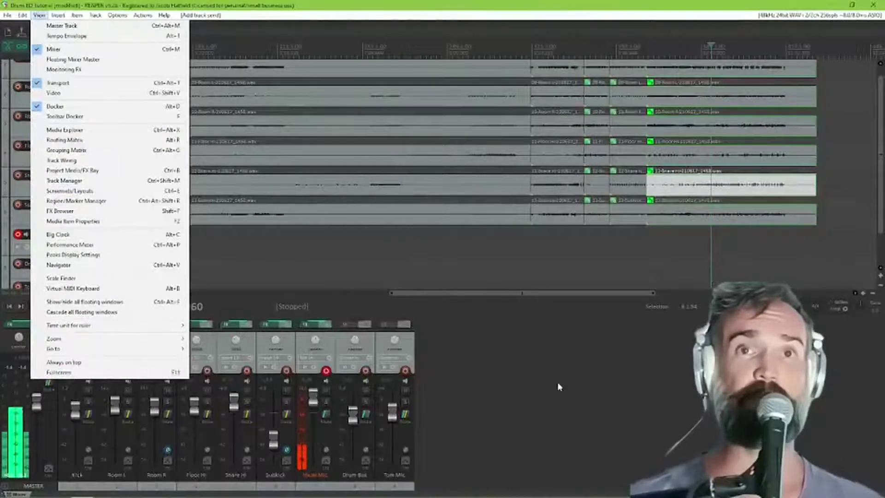
pyautogui.click(528, 379)
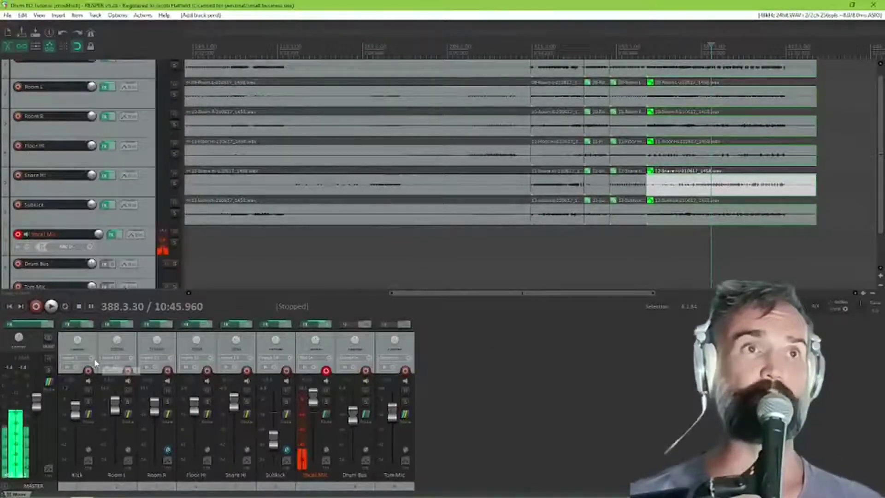
pyautogui.moveTo(204, 295); pyautogui.dragTo(204, 213)
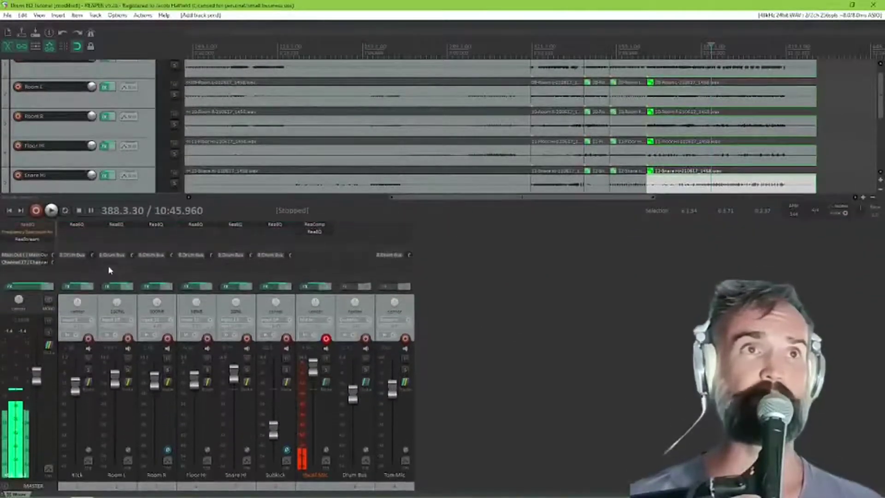
# Open Vocal Mic's routing and dismiss the send destination list twice without adding a send.
pyautogui.click(315, 257)
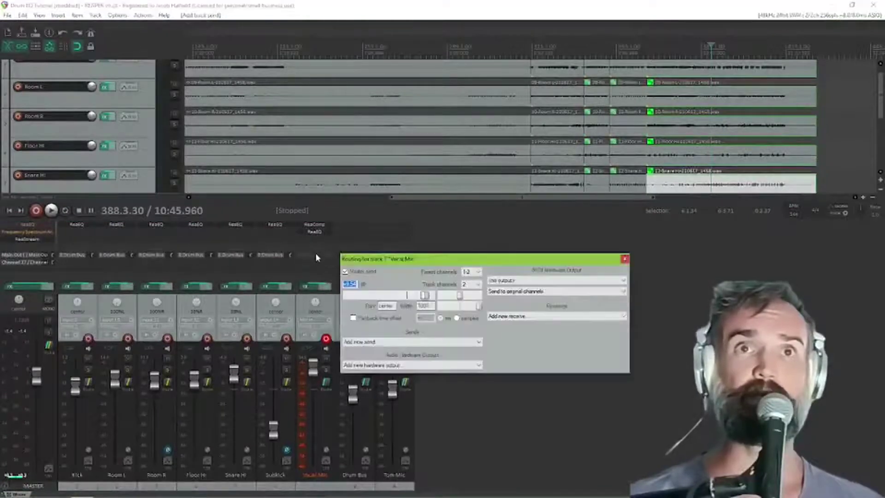
pyautogui.click(411, 342)
pyautogui.click(545, 361)
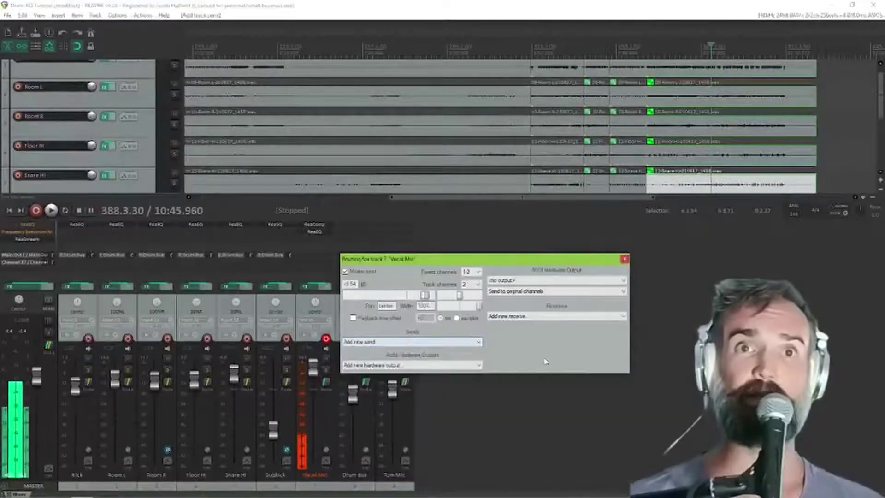
pyautogui.click(444, 341)
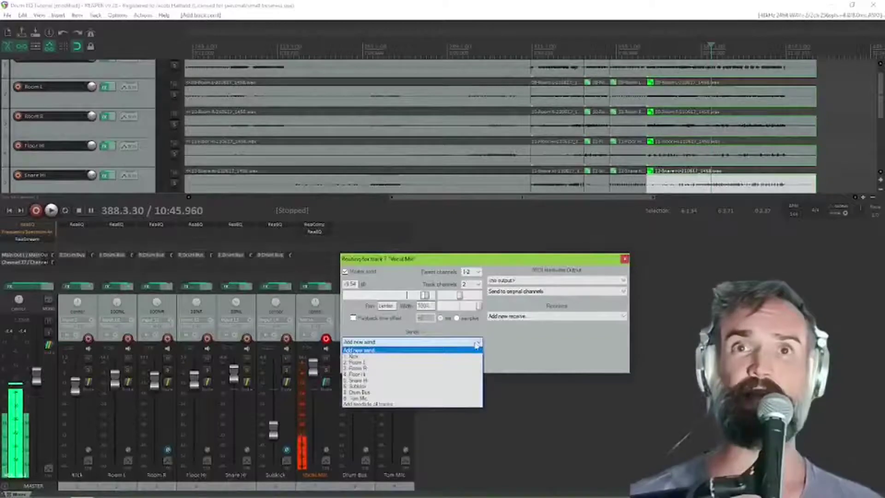
pyautogui.click(534, 357)
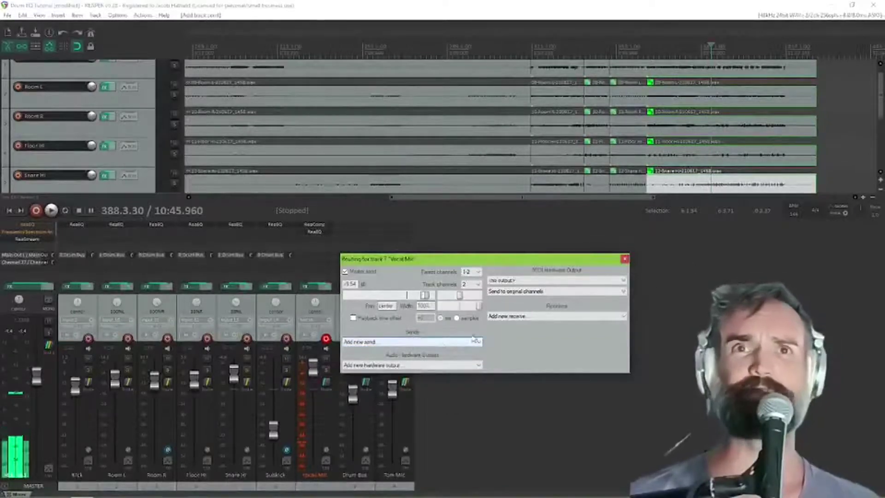
# Close Vocal Mic's routing window and shrink the mixer to show Kick through Tom Mic.
pyautogui.click(624, 259)
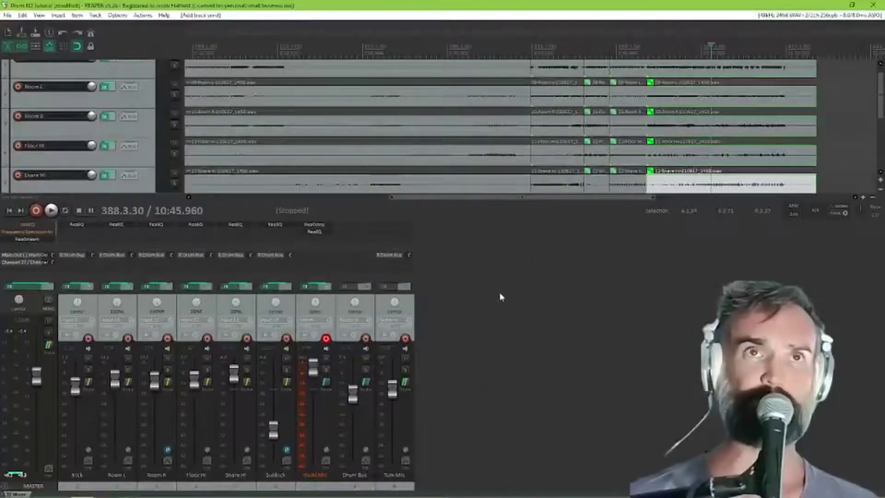
pyautogui.moveTo(448, 218); pyautogui.dragTo(450, 313)
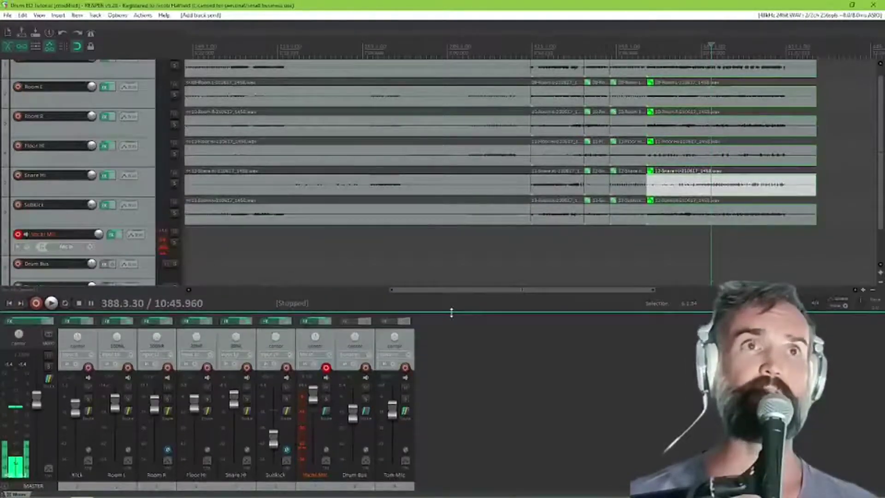
pyautogui.moveTo(450, 313); pyautogui.dragTo(455, 331)
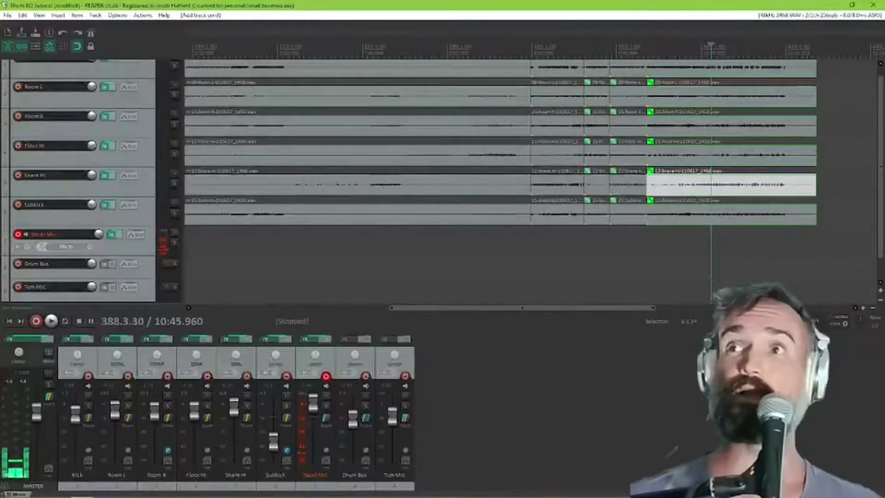
pyautogui.moveTo(883, 237); pyautogui.dragTo(881, 218)
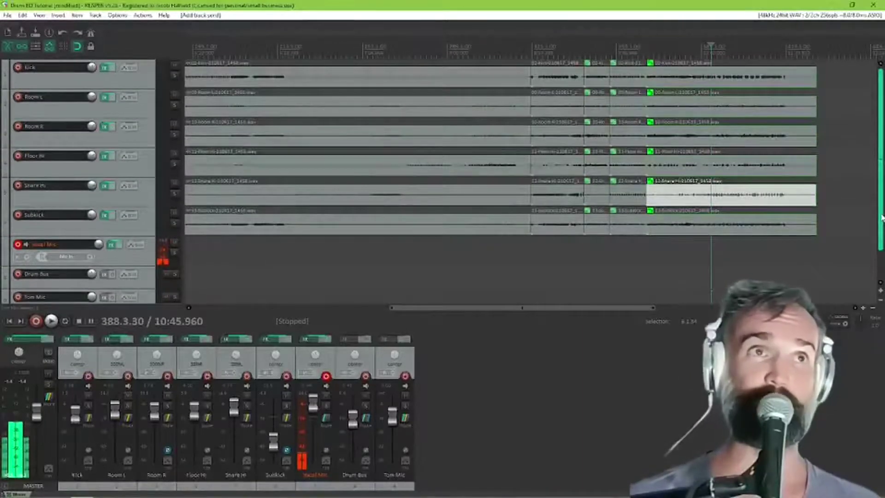
# Play the drums from a set timeline point and pull the Drum Bus fader to about -2.7 dB.
pyautogui.click(558, 131)
pyautogui.press('space')
pyautogui.moveTo(354, 423); pyautogui.dragTo(357, 422)
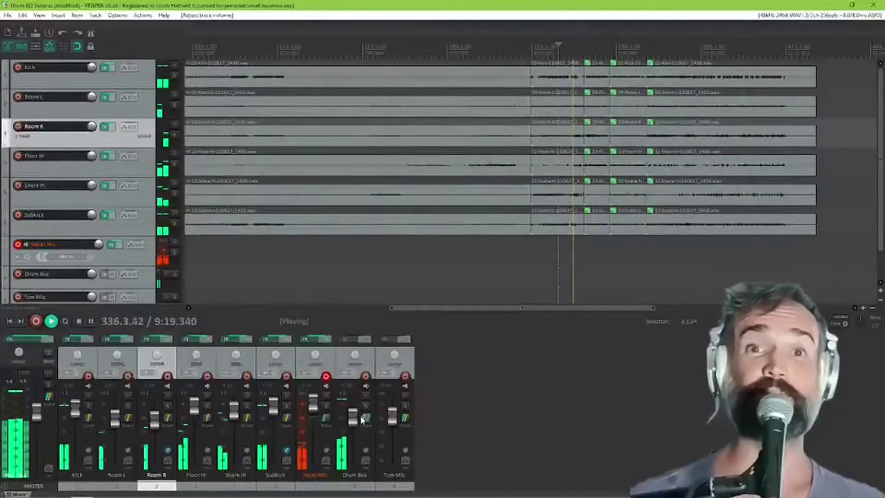
pyautogui.rightClick(362, 419)
pyautogui.click(493, 424)
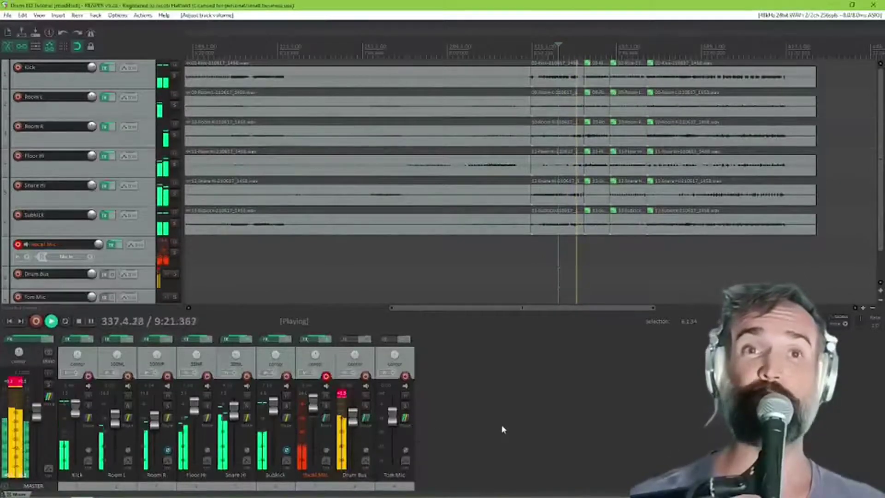
pyautogui.moveTo(352, 419); pyautogui.dragTo(353, 424)
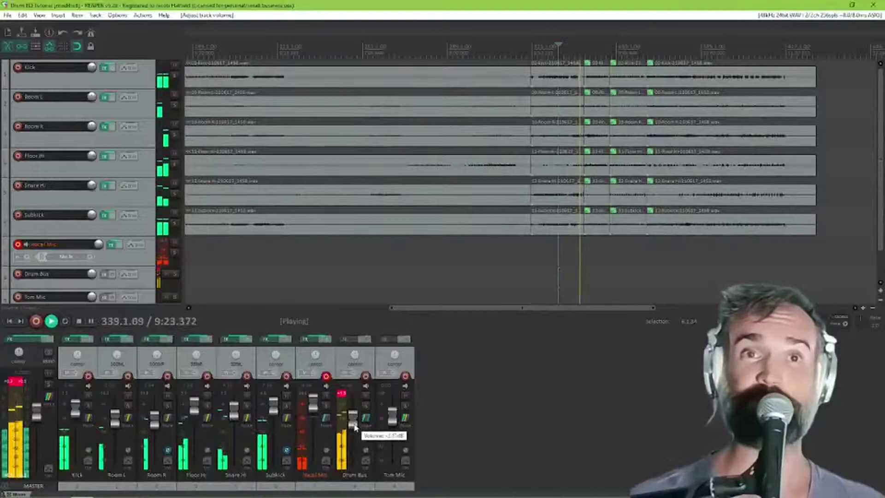